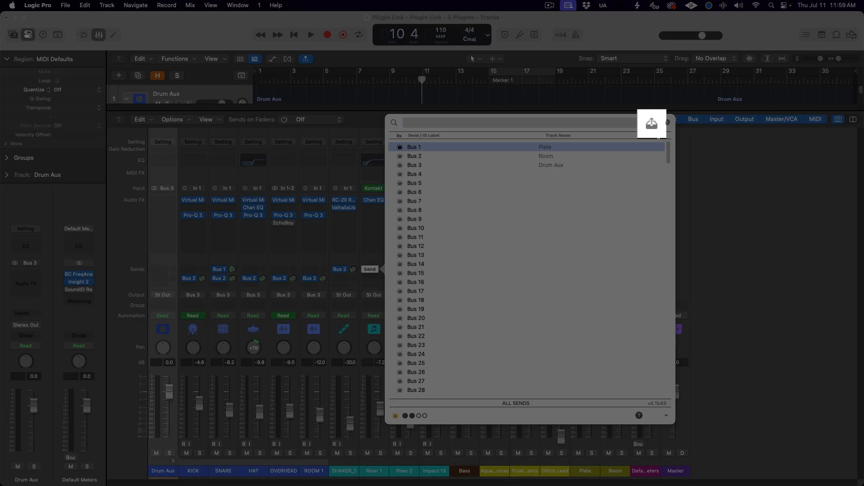
Step: Apply the bus track names to the bus I/O labels, confirm the alert, and check the SNARE channel's Plate send
{"action": "left_click", "coordinate": [651, 126]}
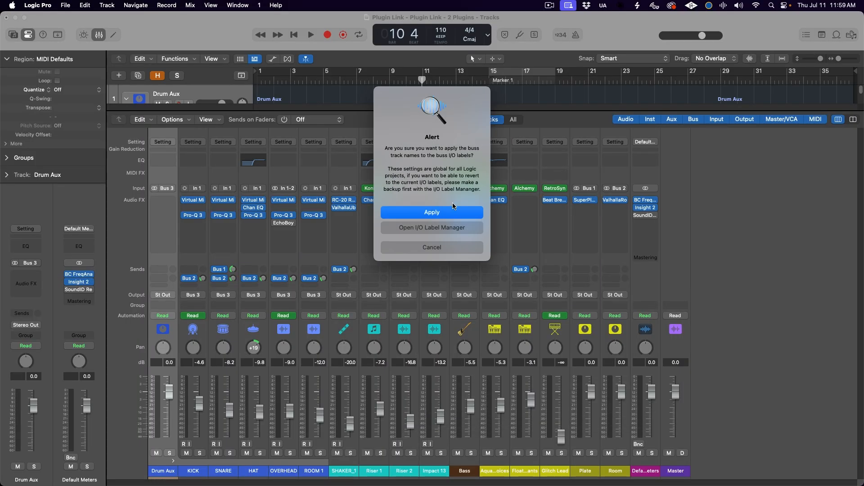
{"action": "left_click", "coordinate": [418, 213]}
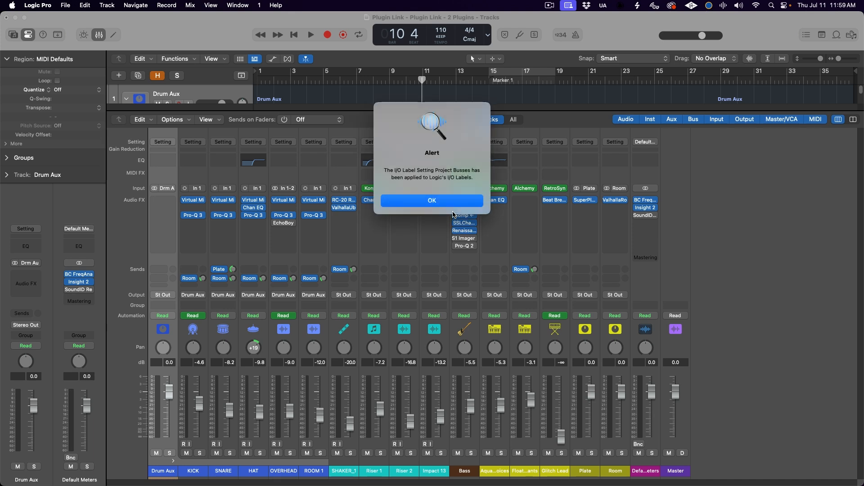
{"action": "left_click", "coordinate": [451, 205]}
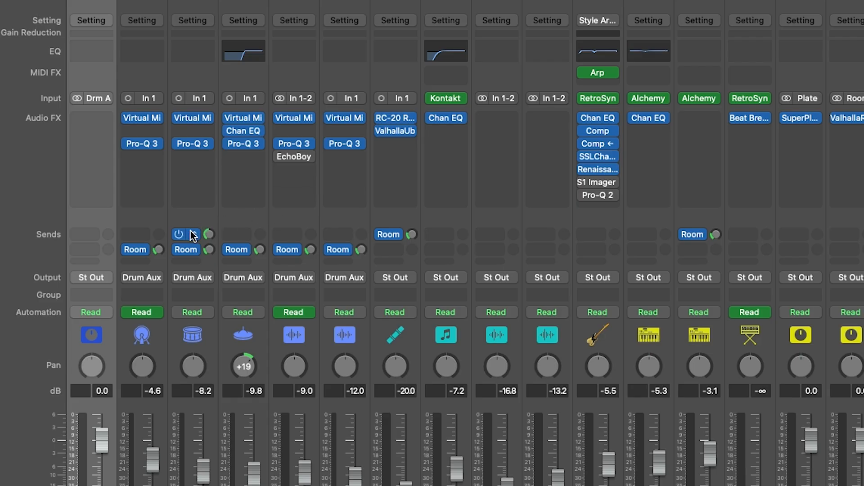
{"action": "left_click", "coordinate": [191, 233]}
{"action": "left_click", "coordinate": [188, 203]}
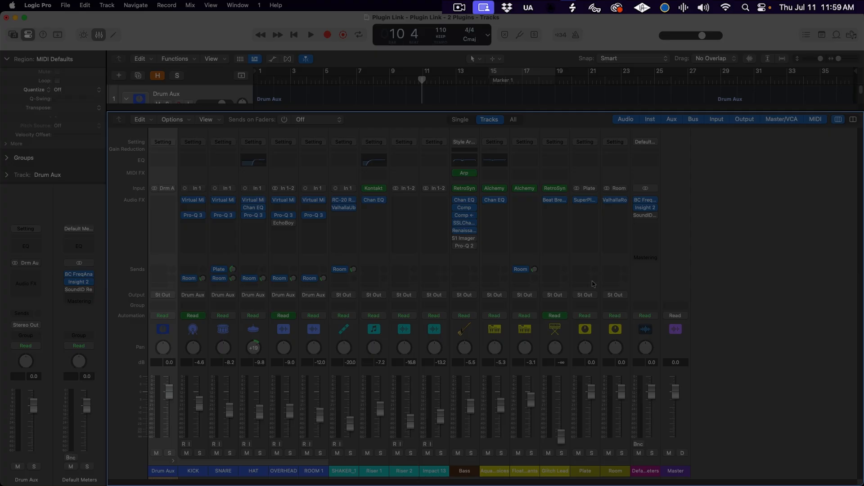
Step: Open PlugSearch's I/O Labels Manager and add a new label preset named "Plug"
{"action": "left_click", "coordinate": [683, 7]}
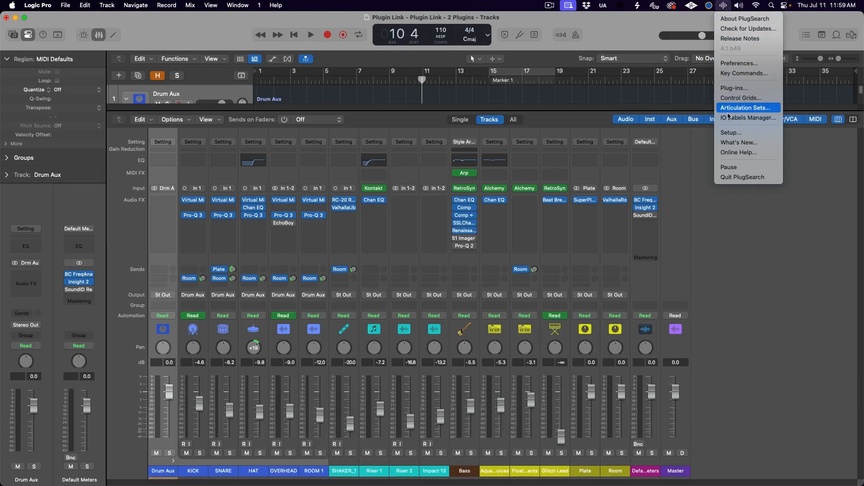
{"action": "left_click", "coordinate": [763, 120]}
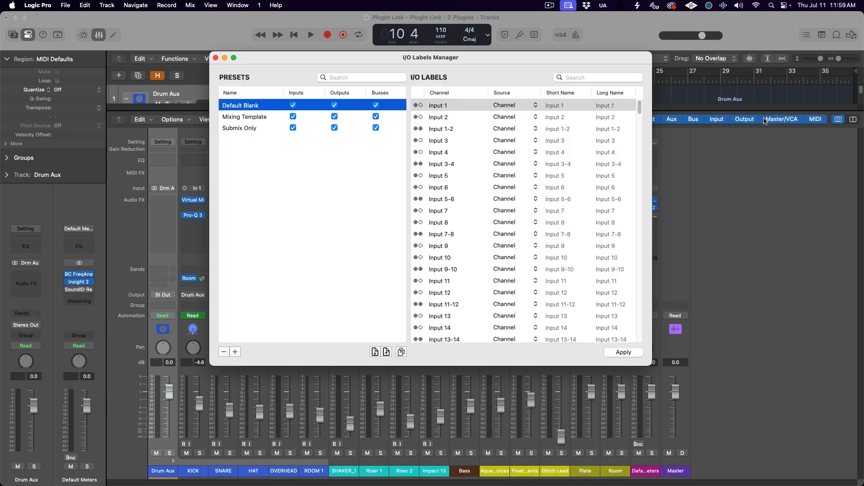
{"action": "left_click", "coordinate": [235, 352]}
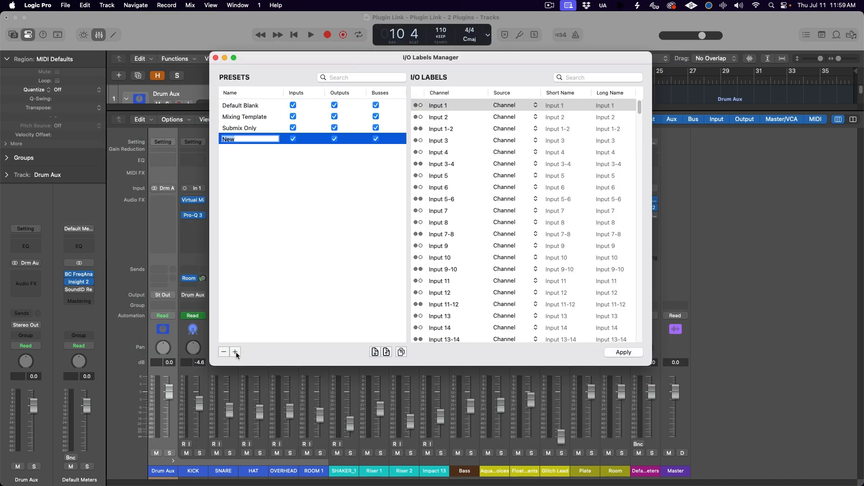
{"action": "type", "text": "Plugin Link"}
{"action": "left_click", "coordinate": [288, 274]}
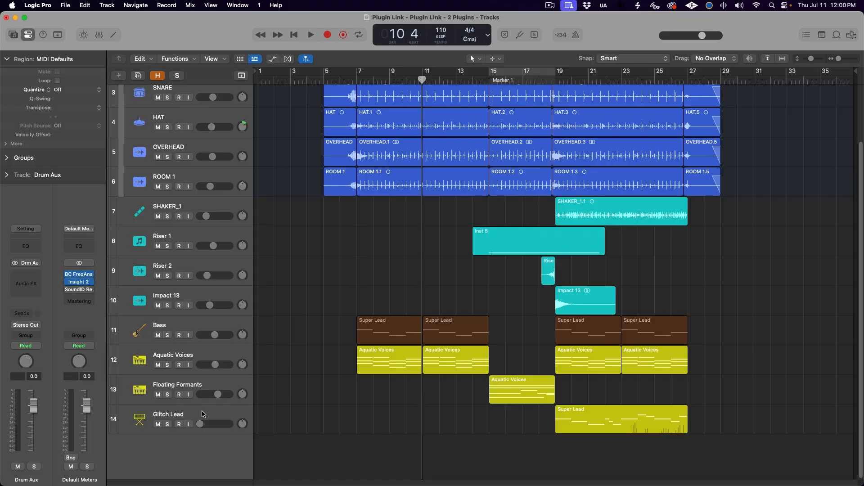
Step: Search the project's tracks for "kick" and go to the KICK track
{"action": "key", "text": "ctrl+t"}
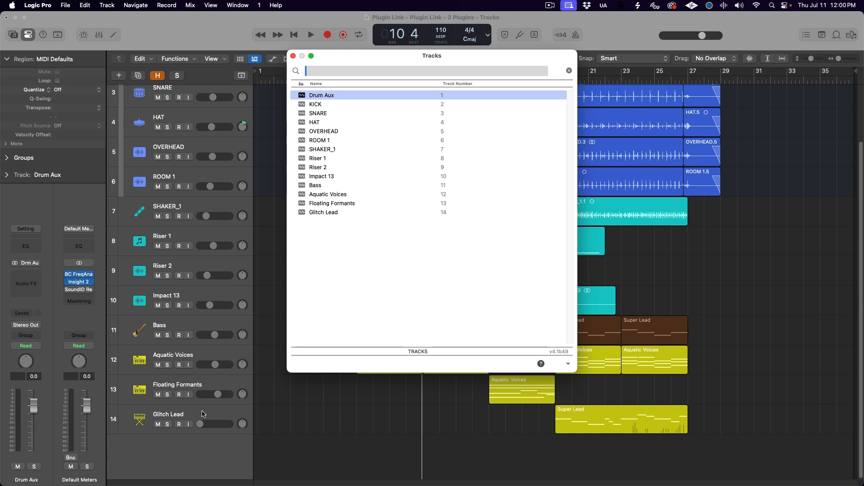
{"action": "type", "text": "kick"}
{"action": "key", "text": "Return"}
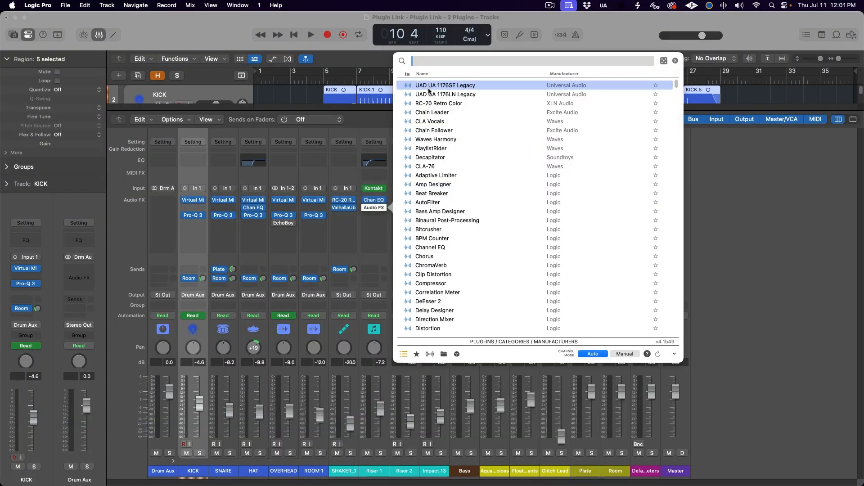
Step: Look up UAD UA 1176SE Legacy on YouTube from its plug-in details and browse the video results
{"action": "right_click", "coordinate": [428, 88]}
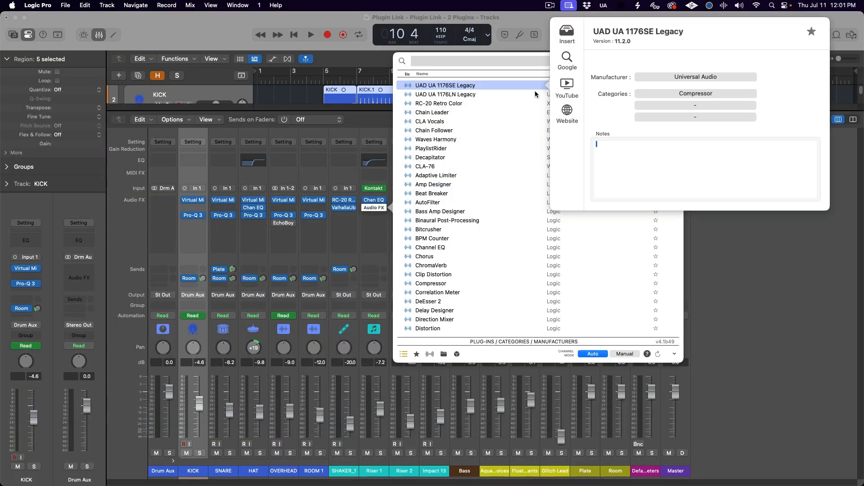
{"action": "left_click", "coordinate": [567, 85]}
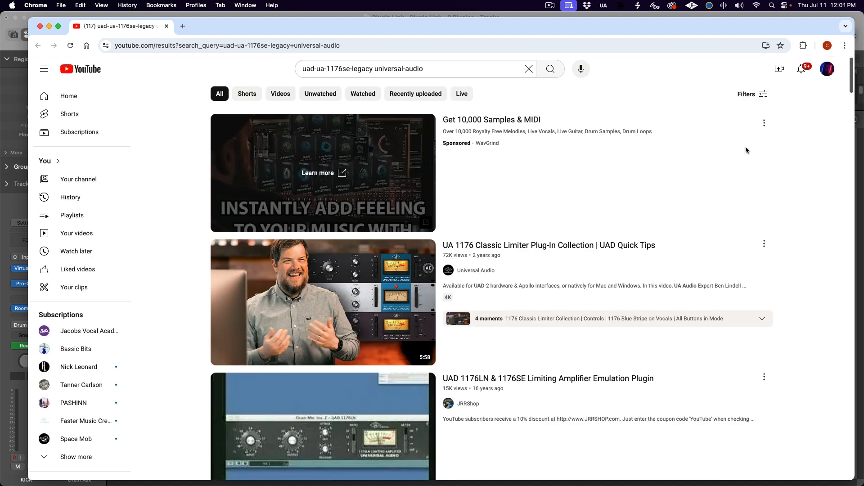
{"action": "scroll", "coordinate": [745, 150], "scroll_direction": "down", "scroll_amount": 10}
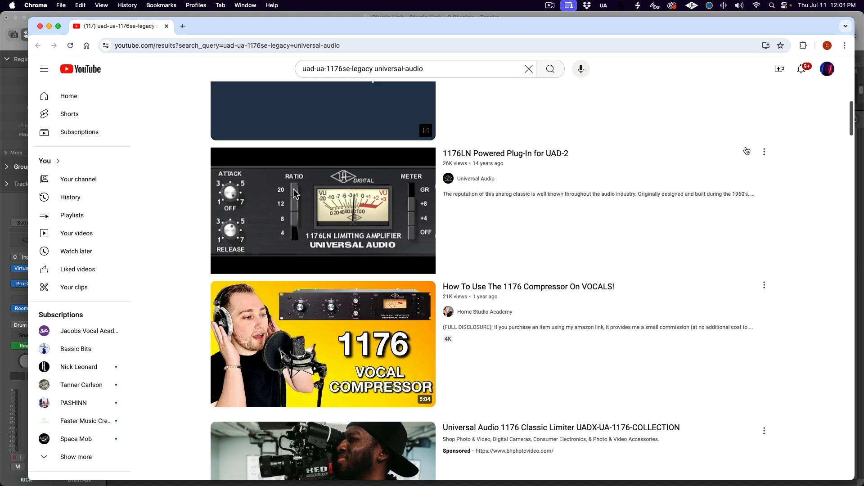
{"action": "scroll", "coordinate": [748, 151], "scroll_direction": "down", "scroll_amount": 4}
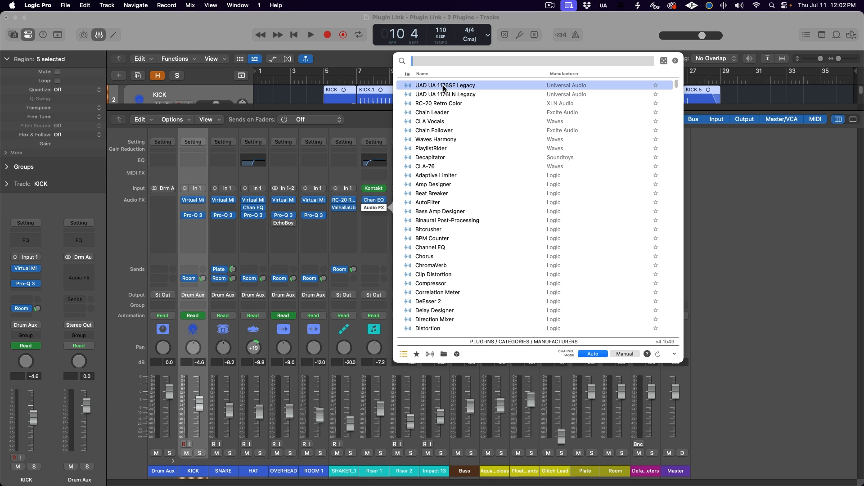
{"action": "right_click", "coordinate": [444, 87]}
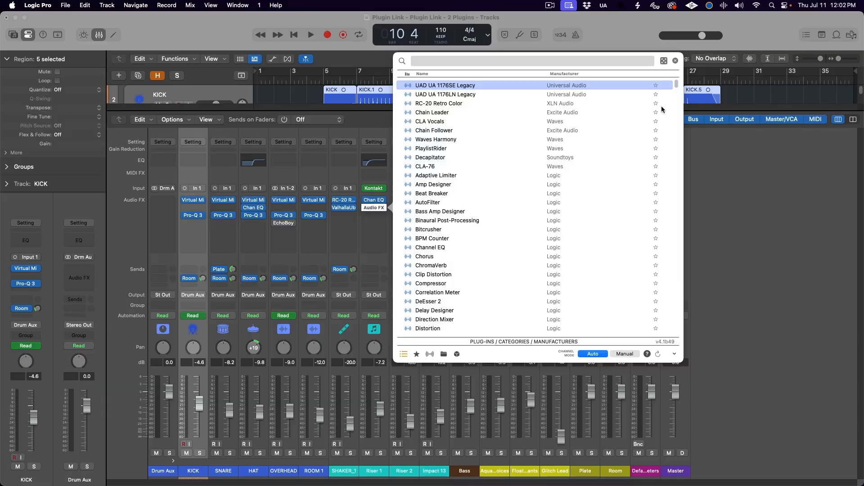
Step: Mark RC-20 Retro Color as a favourite and start its note with "TAME OVERBRIGHT PE"
{"action": "left_click", "coordinate": [657, 106]}
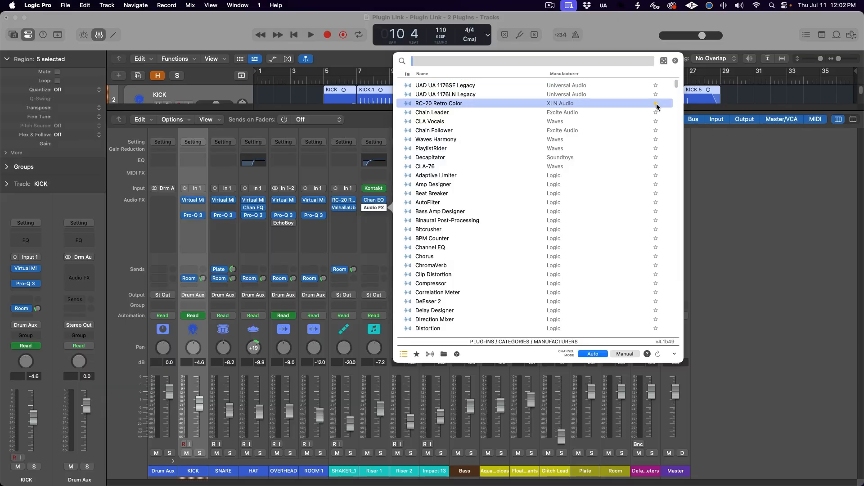
{"action": "right_click", "coordinate": [460, 105]}
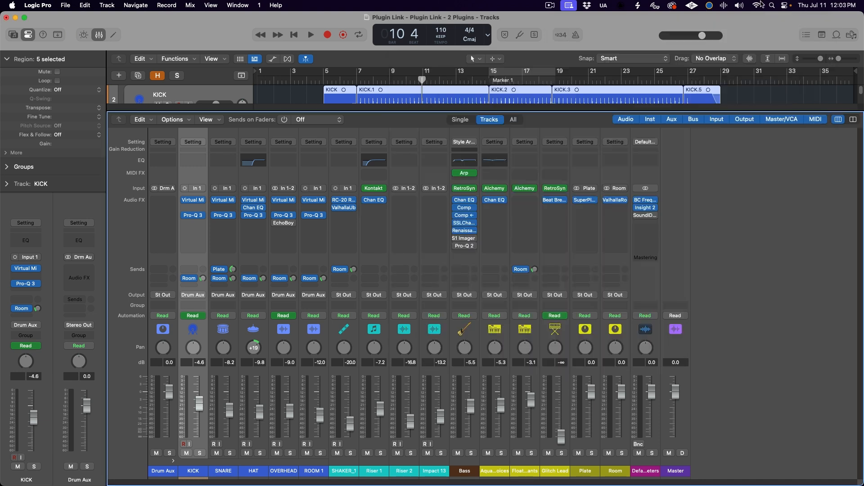
Step: Open PlugSearch's Control Grids
{"action": "left_click", "coordinate": [723, 3]}
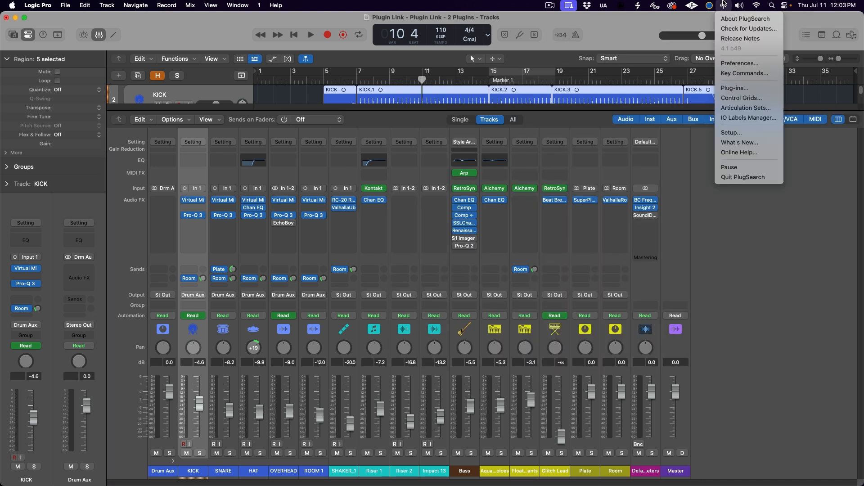
{"action": "left_click", "coordinate": [752, 102]}
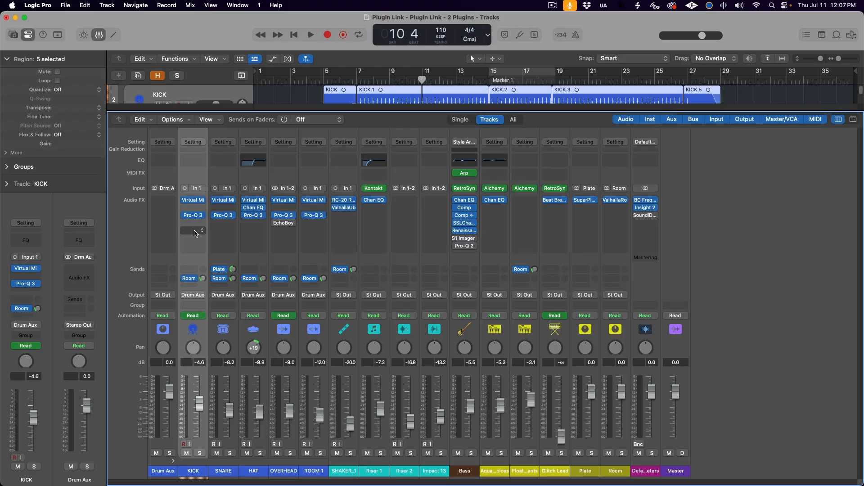
Step: Search for "chain" and insert Chain Leader in a free Audio FX slot on the KICK channel
{"action": "left_click", "coordinate": [195, 231]}
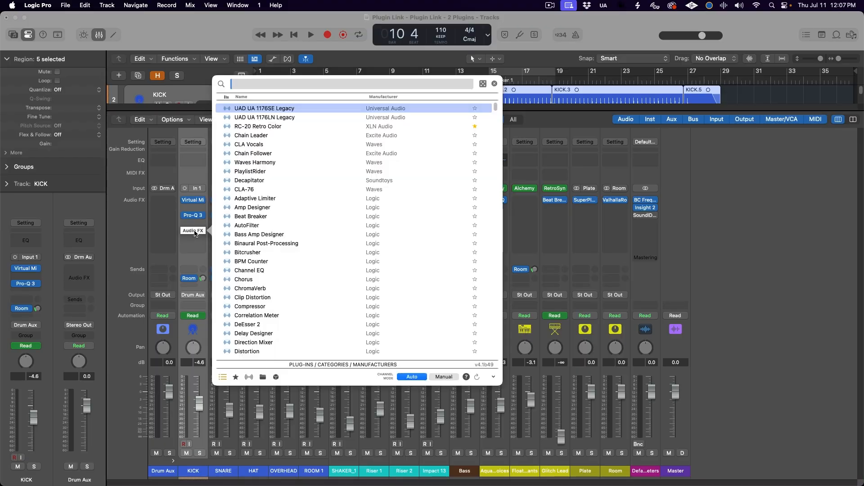
{"action": "type", "text": "chain"}
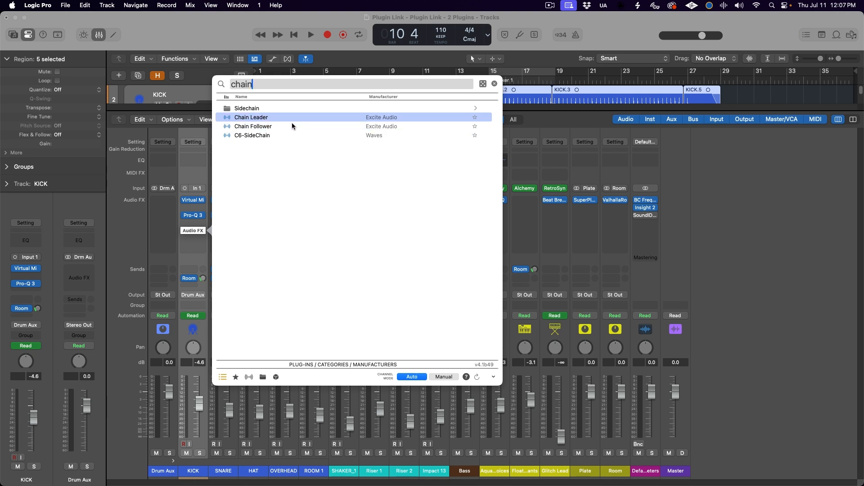
{"action": "key", "text": "Return"}
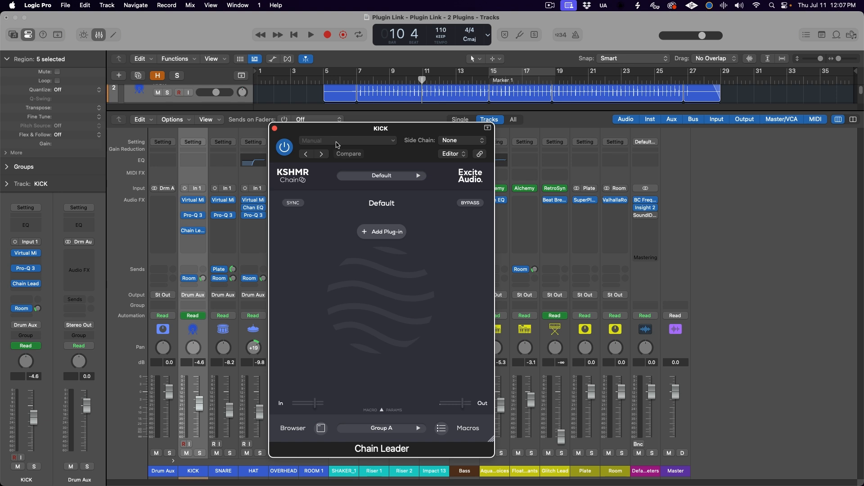
Step: Insert Chain Follower on the SNARE channel, beside the Chain Leader window, and link it to Group C's Chain 3
{"action": "left_click", "coordinate": [222, 230]}
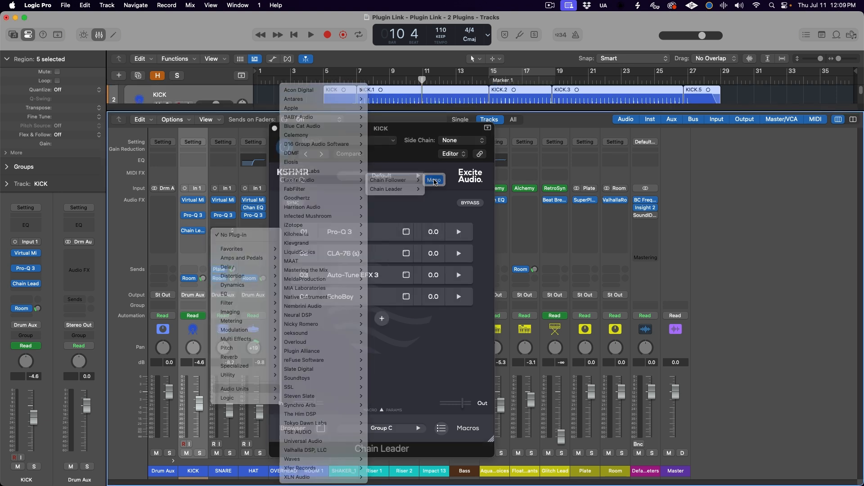
{"action": "left_click", "coordinate": [392, 186]}
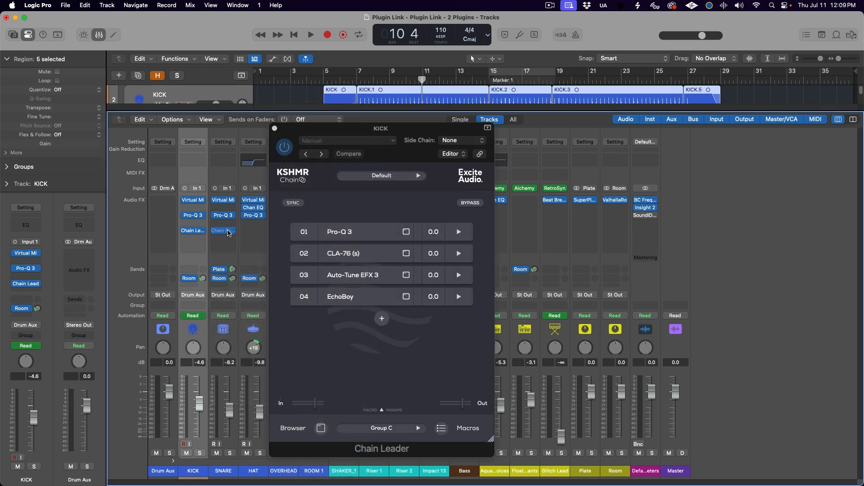
{"action": "left_click_drag", "start_coordinate": [407, 140], "coordinate": [646, 133]}
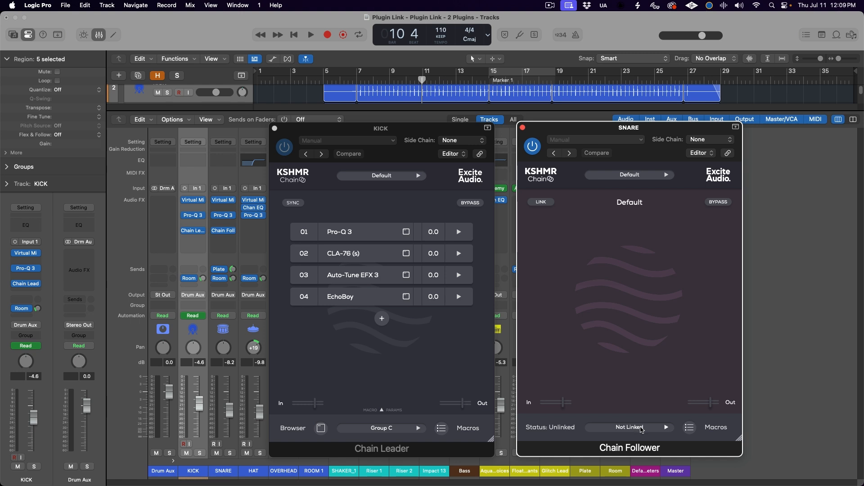
{"action": "left_click", "coordinate": [642, 426]}
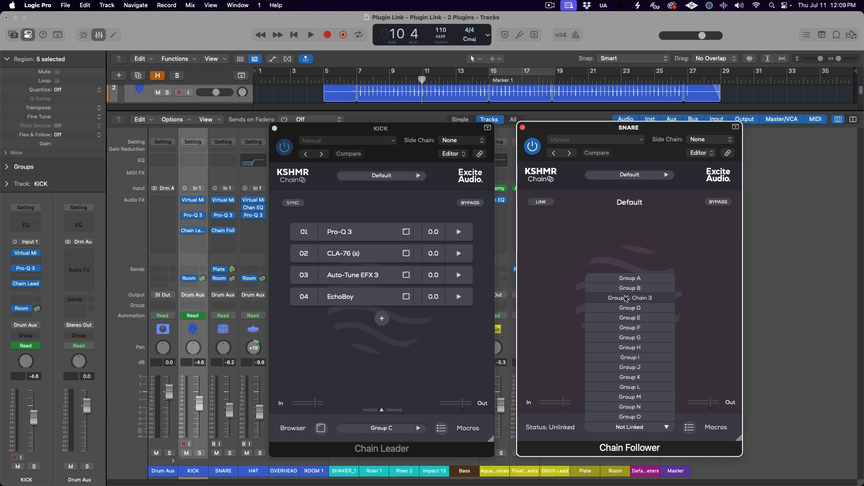
{"action": "left_click", "coordinate": [651, 298]}
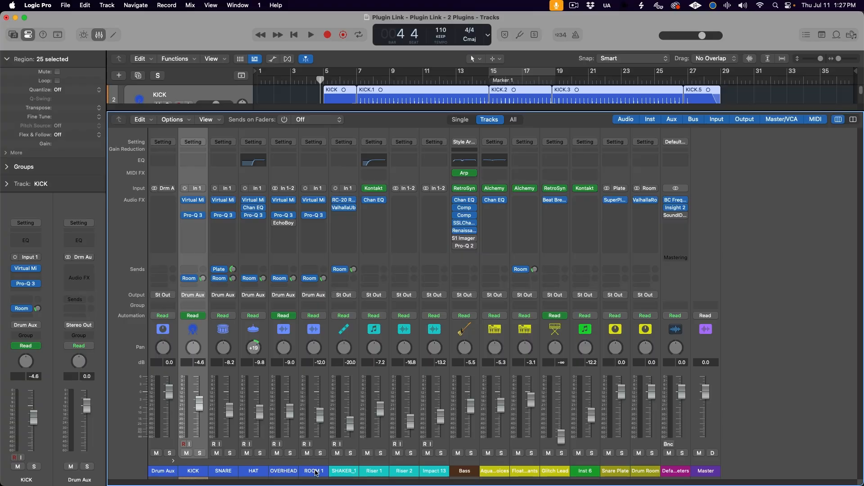
Step: Select the KICK through ROOM 1 channels and remove Pro-Q 3 from all of them at once
{"action": "left_click", "coordinate": [316, 473], "text": "shift"}
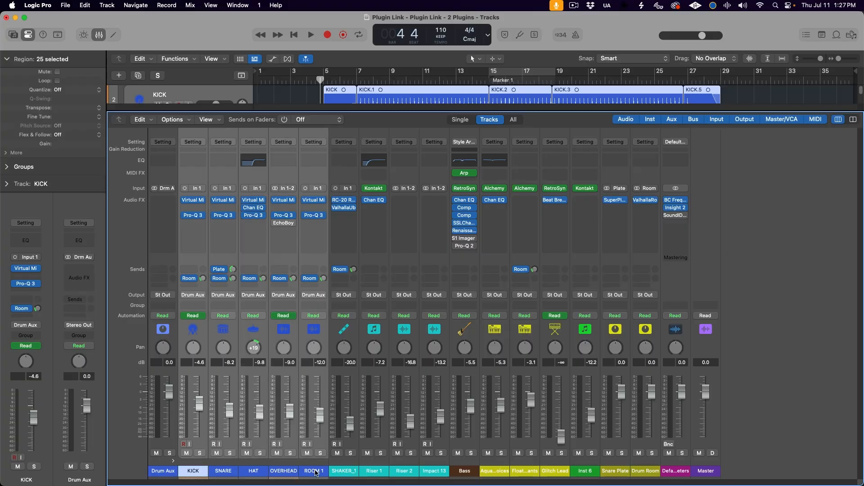
{"action": "left_click", "coordinate": [192, 219]}
{"action": "left_click", "coordinate": [221, 227]}
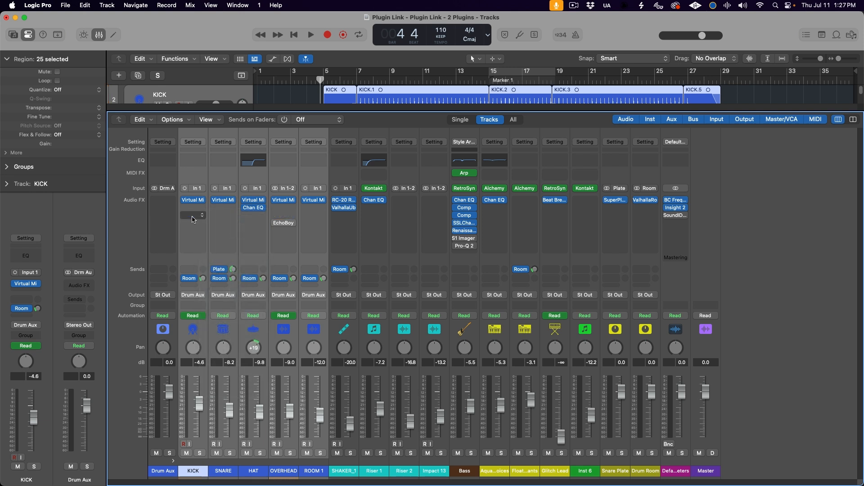
Step: Insert Chain Leader below Virtual Mix on the KICK channel only and search its plug-in browser for "Channel EQ"
{"action": "left_click", "coordinate": [165, 461]}
{"action": "left_click", "coordinate": [190, 471]}
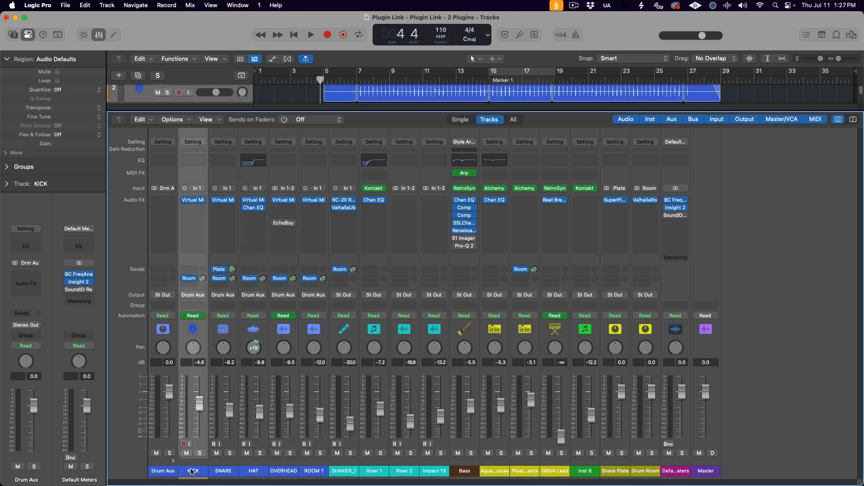
{"action": "left_click", "coordinate": [201, 210]}
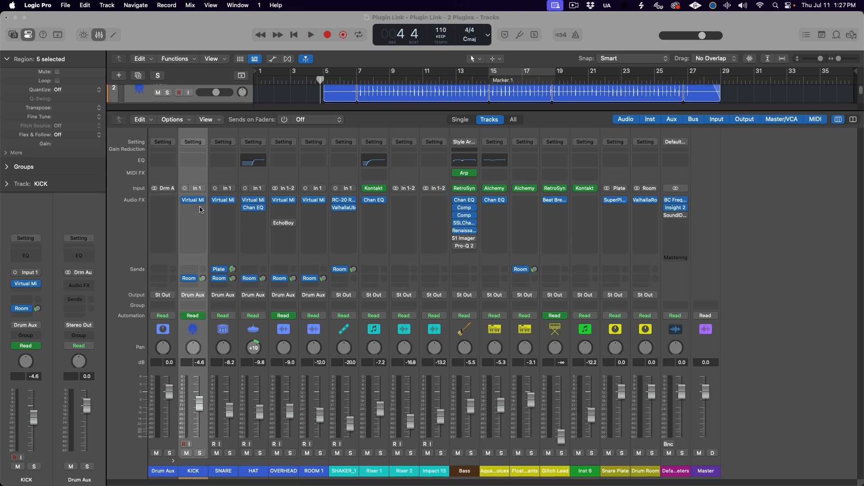
{"action": "key", "text": "Return"}
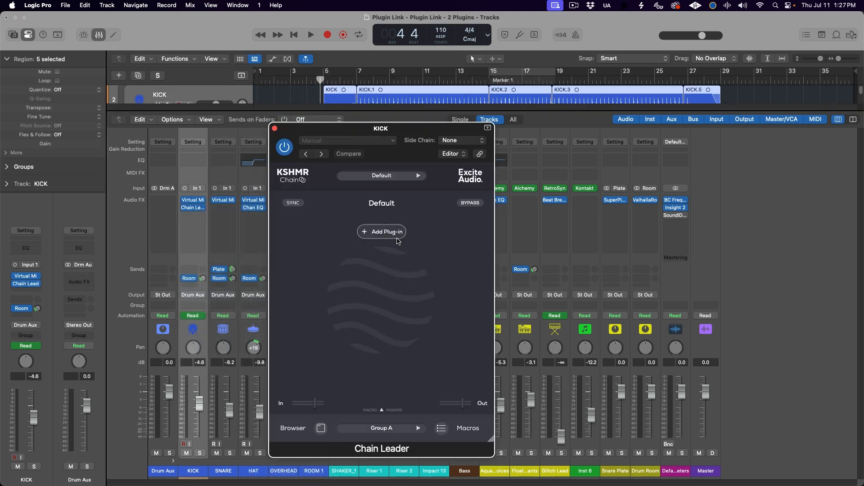
{"action": "left_click", "coordinate": [396, 237]}
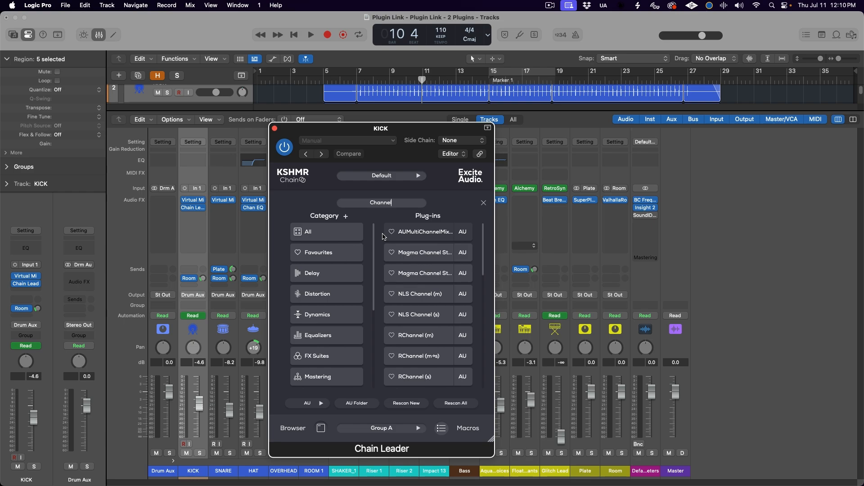
{"action": "type", "text": "nel EQ"}
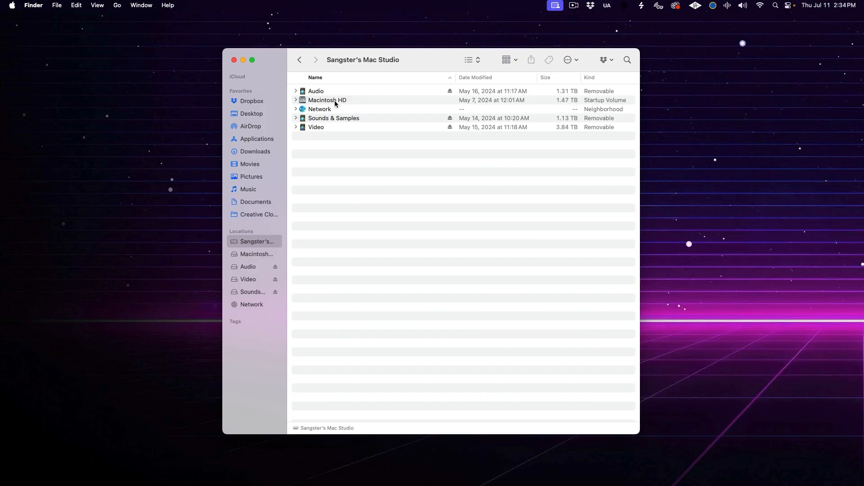
Step: Switch to Finder, go to Macintosh HD > Library > Audio > Plug-Ins, and look through the installed plug-in files
{"action": "double_click", "coordinate": [333, 103]}
{"action": "left_click", "coordinate": [335, 103]}
{"action": "double_click", "coordinate": [335, 103]}
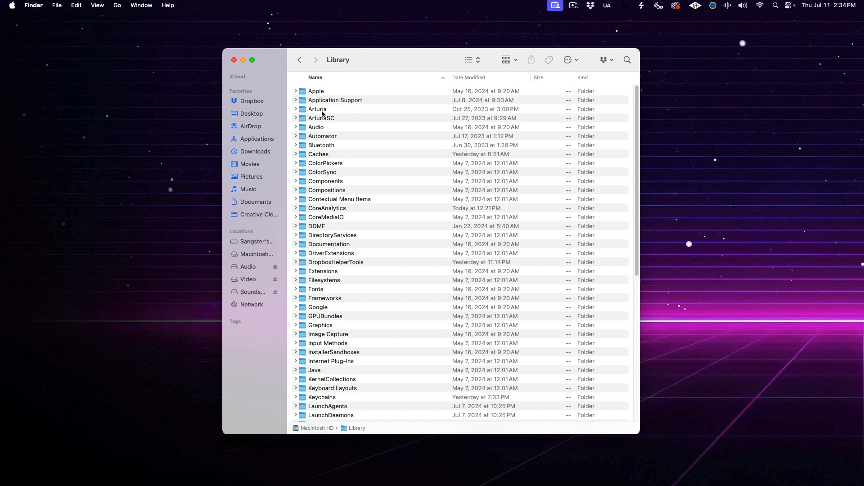
{"action": "double_click", "coordinate": [320, 127]}
{"action": "double_click", "coordinate": [318, 164]}
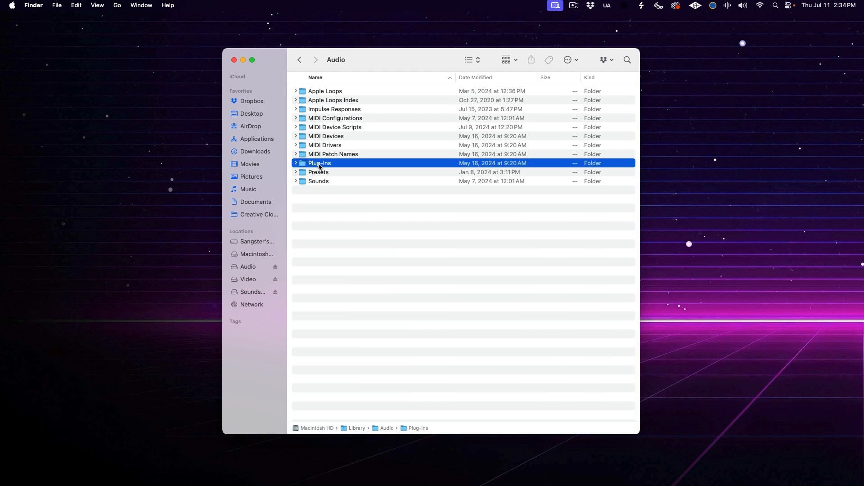
{"action": "double_click", "coordinate": [315, 100]}
{"action": "left_click_drag", "start_coordinate": [637, 90], "coordinate": [637, 153]}
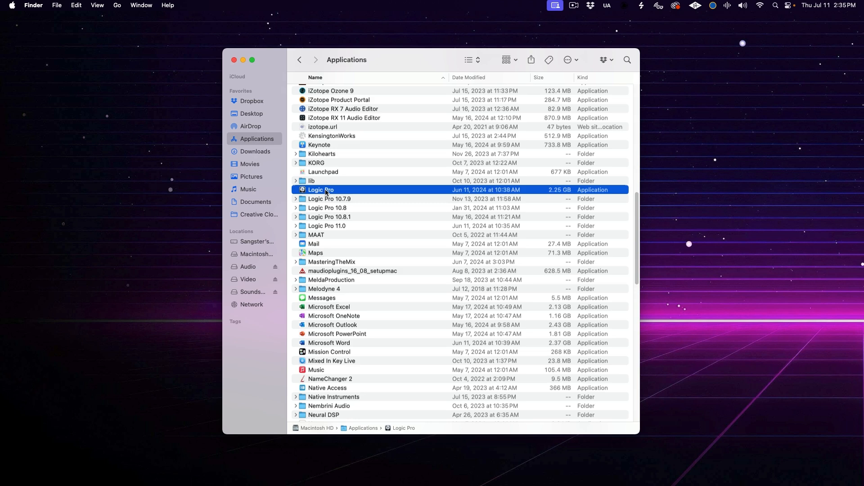
Step: Look into the Logic Pro application package's PlugIns folder and pick out the WaveShell1-AU files in Library > Audio > Plug-Ins > Components
{"action": "right_click", "coordinate": [327, 193]}
{"action": "left_click", "coordinate": [342, 206]}
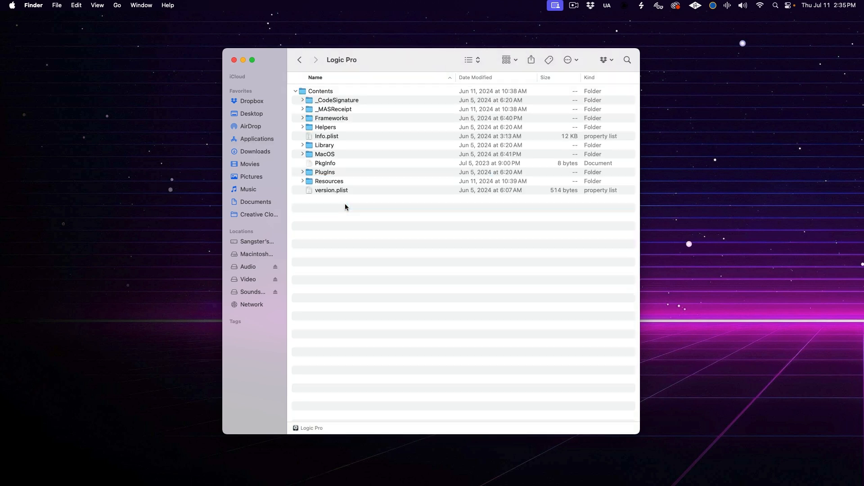
{"action": "left_click", "coordinate": [328, 172]}
{"action": "left_click", "coordinate": [303, 172]}
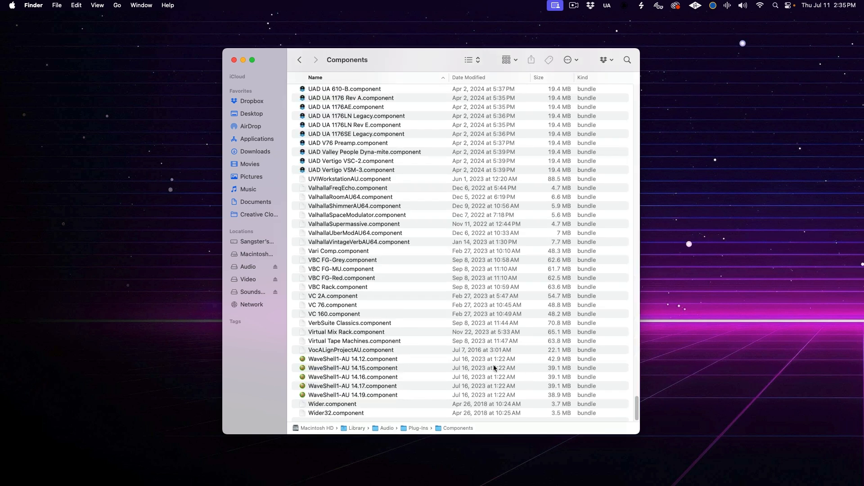
{"action": "left_click", "coordinate": [399, 360]}
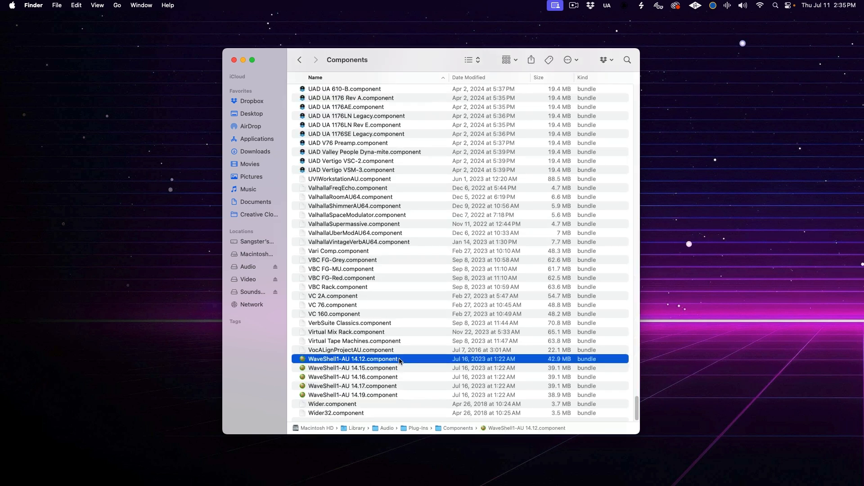
{"action": "left_click", "coordinate": [393, 396], "text": "shift"}
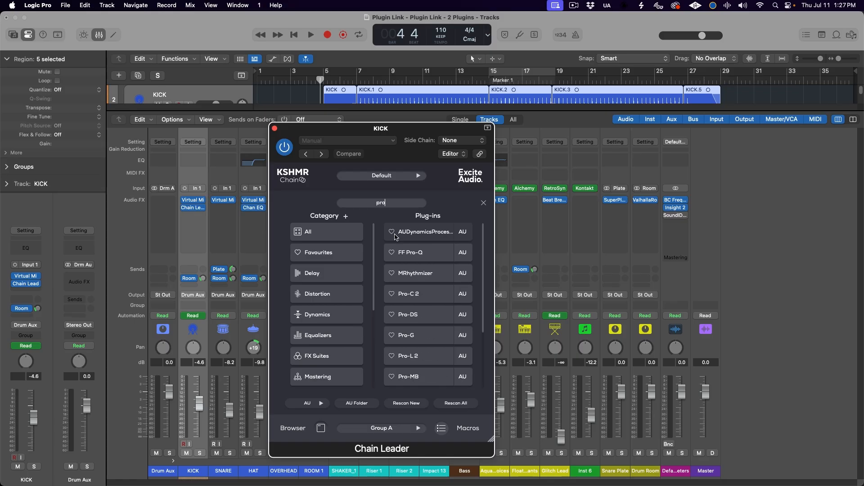
Step: Back in Logic Pro, search the KICK Chain Leader's browser for "pro-q 3", load Pro-Q 3 and open its editor
{"action": "type", "text": "q 3"}
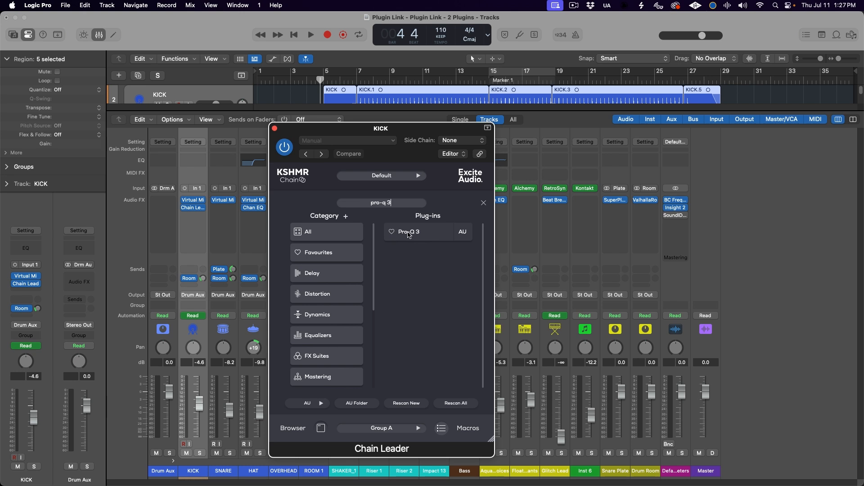
{"action": "double_click", "coordinate": [409, 232]}
{"action": "left_click", "coordinate": [368, 235]}
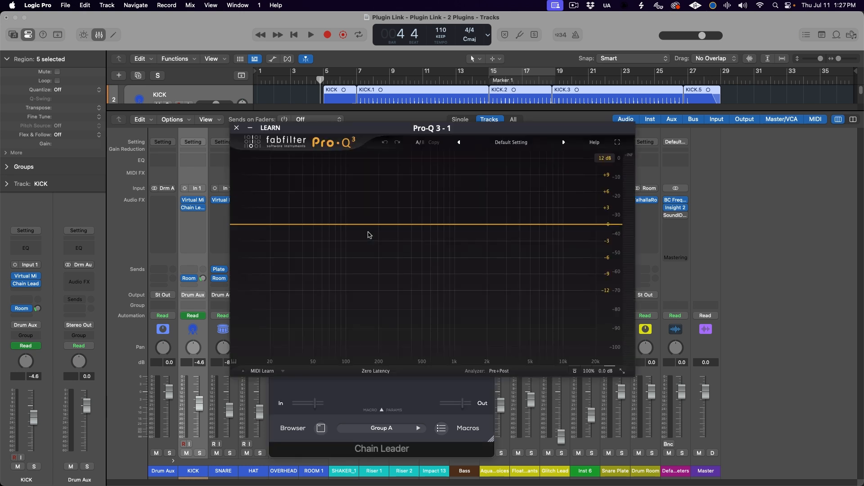
Step: Add a 12 dB/oct high cut at about 1416 Hz in Pro-Q 3 and raise its Q to about 1.62
{"action": "left_click_drag", "start_coordinate": [590, 224], "coordinate": [471, 225]}
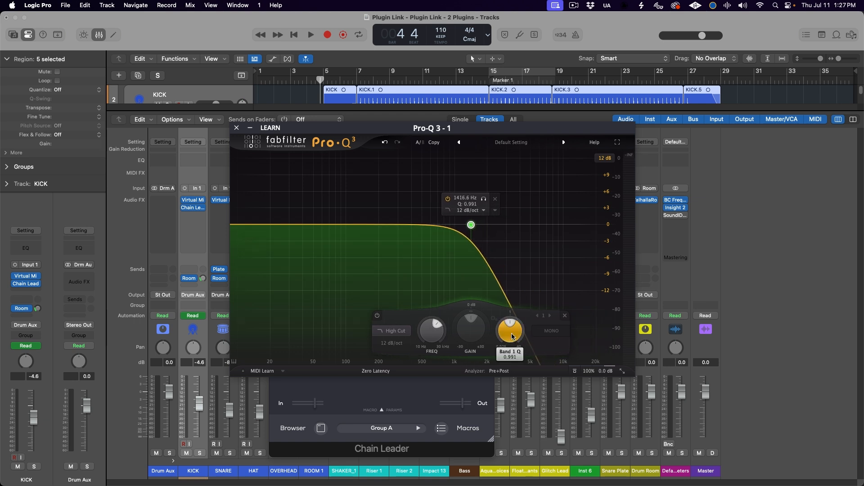
{"action": "left_click_drag", "start_coordinate": [511, 333], "coordinate": [512, 325]}
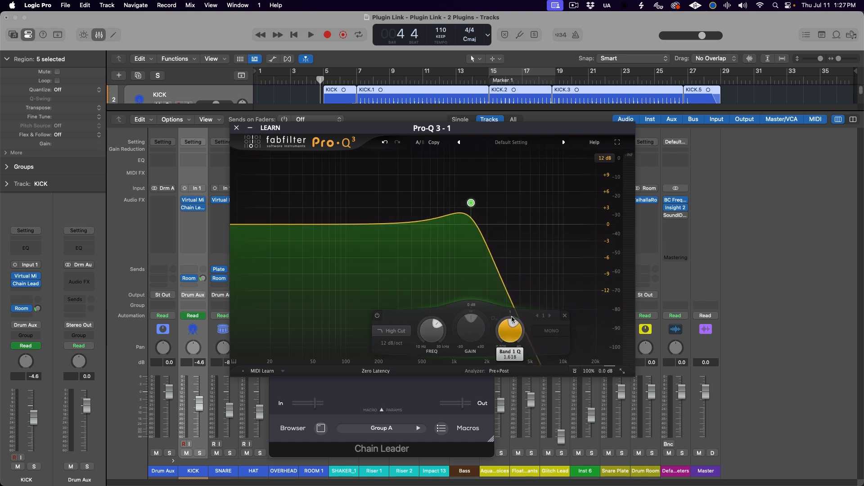
Step: Insert Chain Follower below Virtual Mix on the SNARE channel and link it to Group A: Default
{"action": "left_click", "coordinate": [224, 208]}
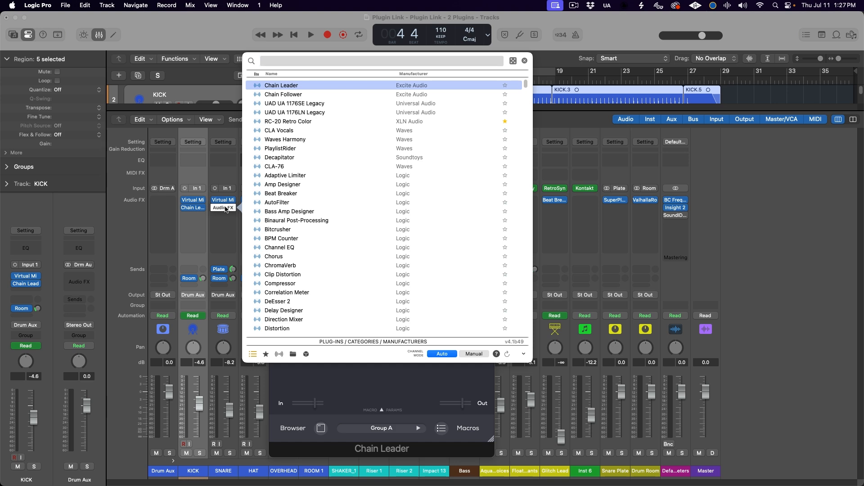
{"action": "key", "text": "Down"}
{"action": "key", "text": "Return"}
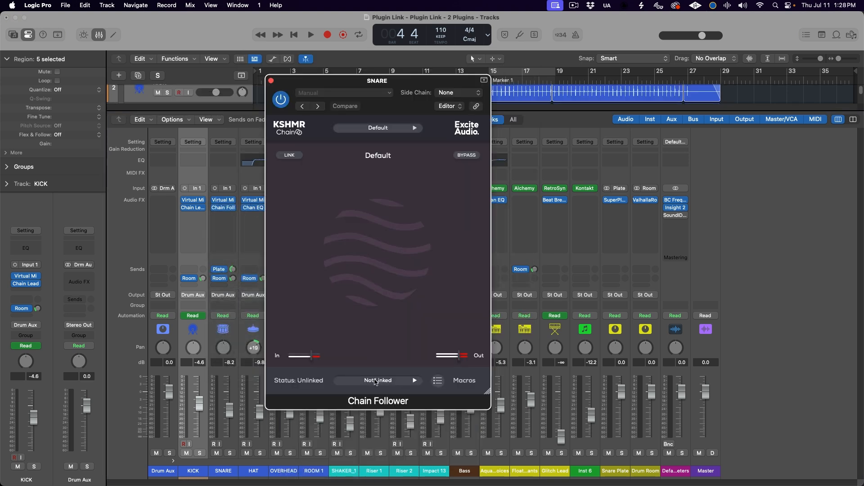
{"action": "left_click", "coordinate": [378, 382]}
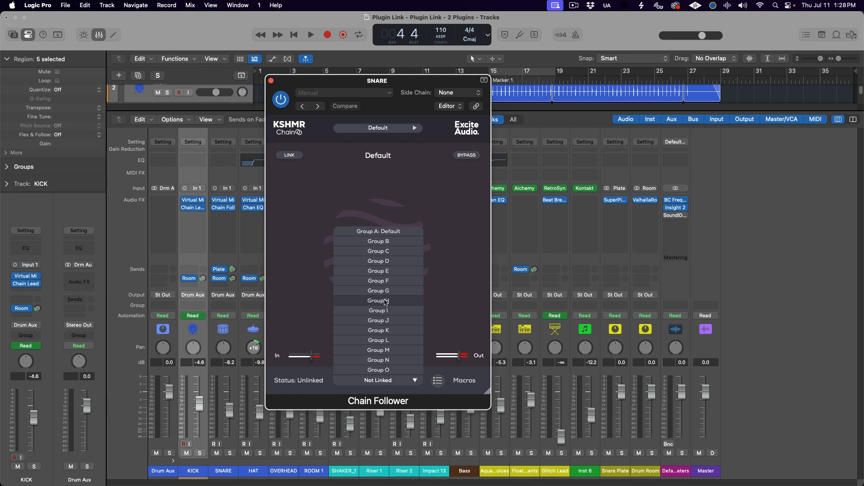
{"action": "left_click", "coordinate": [366, 232]}
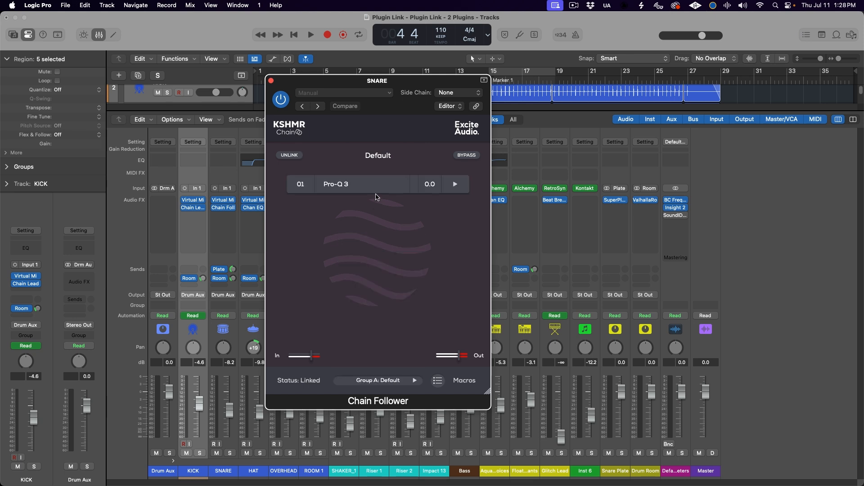
Step: Open the SNARE follower's and KICK leader's Pro-Q 3 editors side by side, then change the leader's Band 1 high-cut frequency
{"action": "left_click", "coordinate": [376, 185]}
{"action": "left_click_drag", "start_coordinate": [397, 127], "coordinate": [619, 37]}
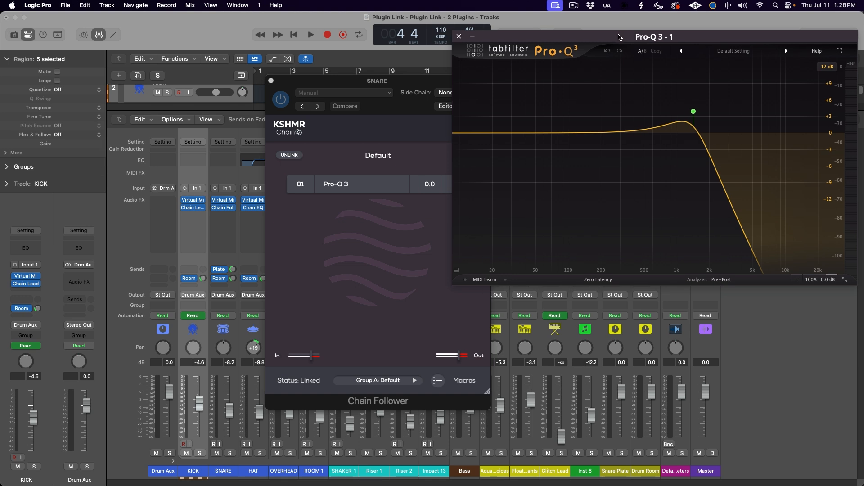
{"action": "left_click", "coordinate": [188, 209]}
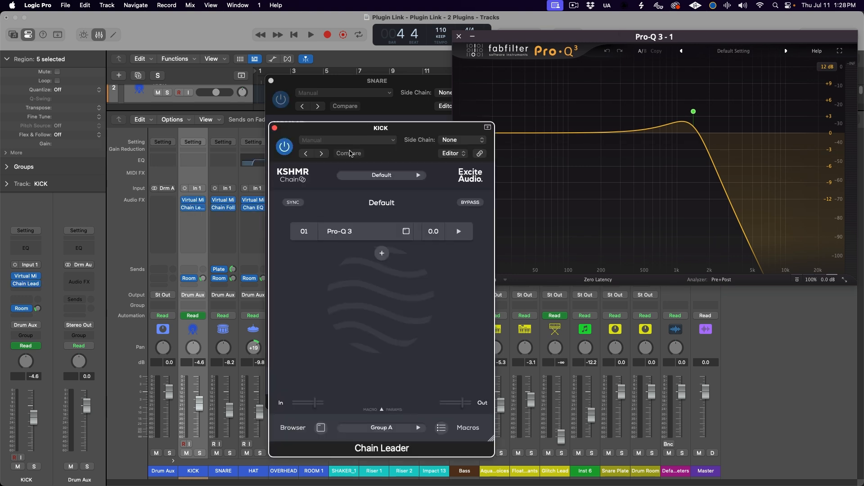
{"action": "left_click_drag", "start_coordinate": [354, 131], "coordinate": [256, 61]}
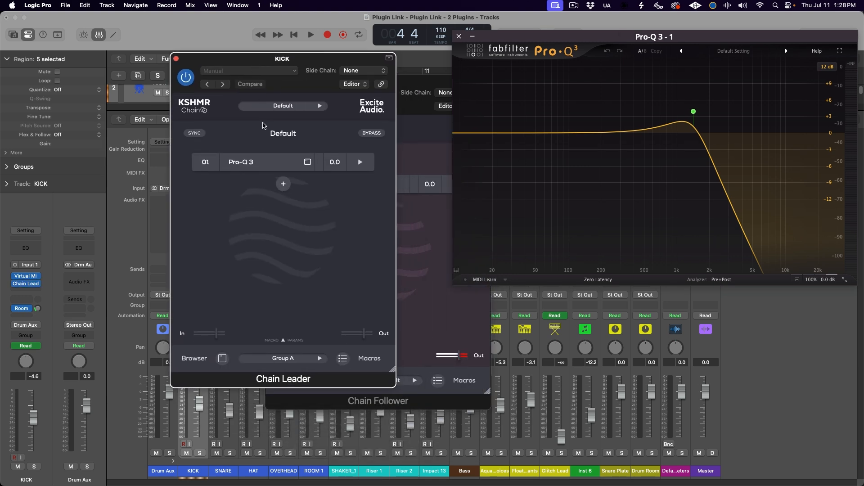
{"action": "left_click", "coordinate": [269, 161]}
{"action": "left_click_drag", "start_coordinate": [361, 130], "coordinate": [181, 37]}
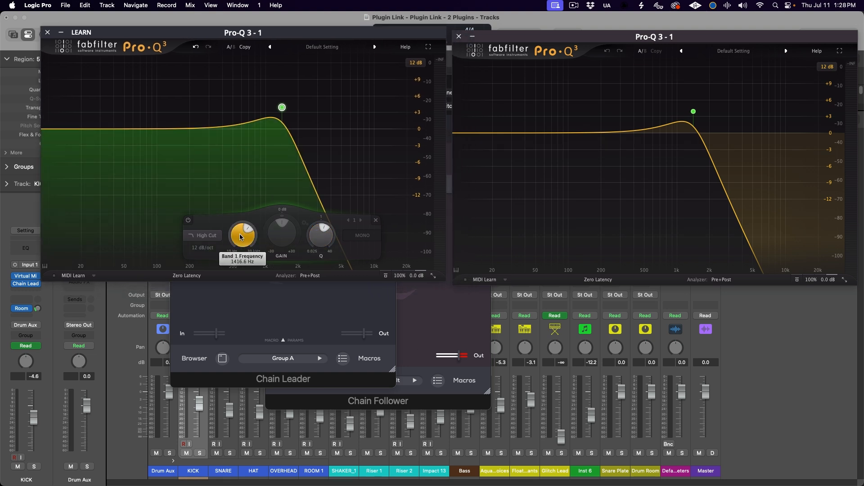
{"action": "mouse_move", "coordinate": [240, 237]}
{"action": "left_mouse_down"}
{"action": "mouse_move", "coordinate": [241, 259]}
{"action": "mouse_move", "coordinate": [242, 216]}
{"action": "mouse_move", "coordinate": [242, 247]}
{"action": "mouse_move", "coordinate": [242, 229]}
{"action": "left_mouse_up"}
Step: Copy the SNARE channel's Chain Follower to the HAT, OVERHEAD and ROOM 1 channels, closing the plug-in windows
{"action": "left_click_drag", "start_coordinate": [223, 208], "coordinate": [259, 216]}
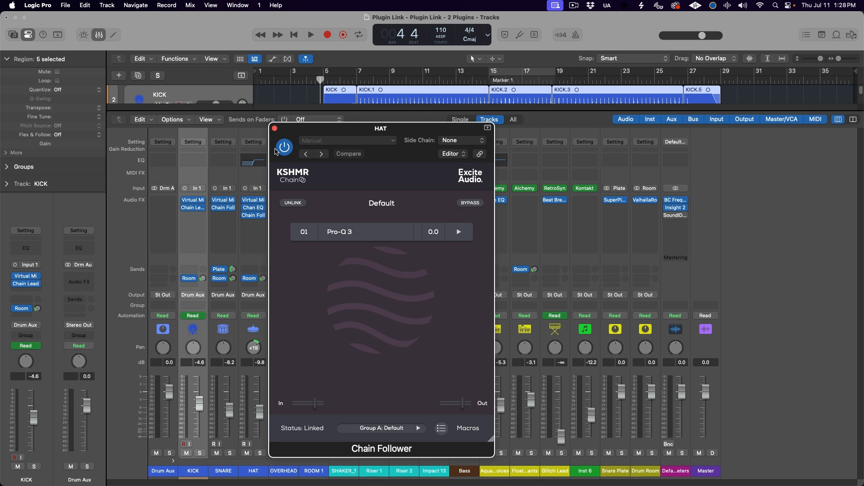
{"action": "key", "text": "super+w"}
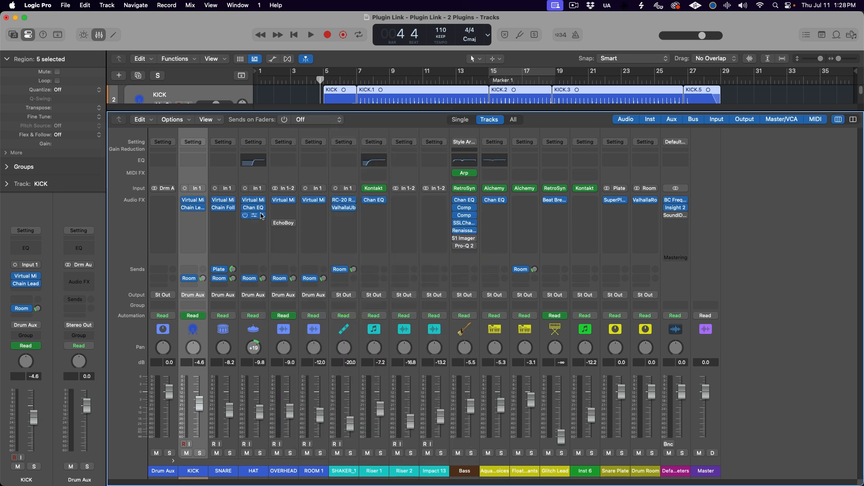
{"action": "left_click_drag", "start_coordinate": [318, 208], "coordinate": [315, 207]}
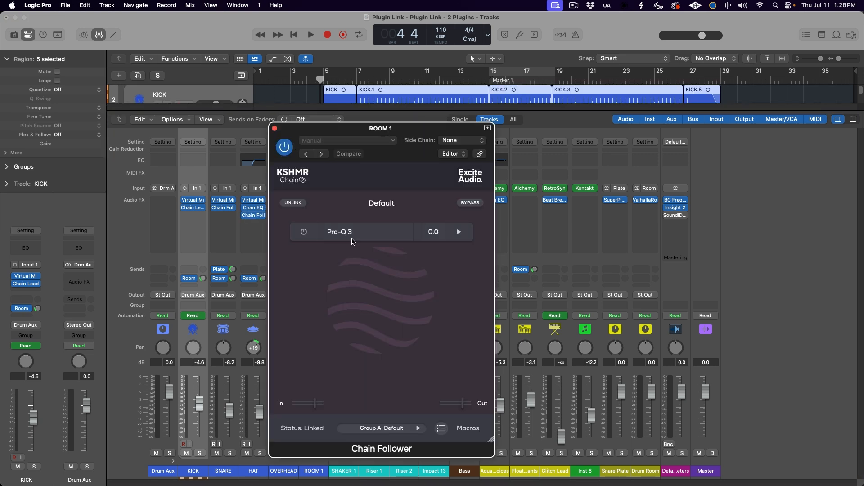
{"action": "key", "text": "super+w"}
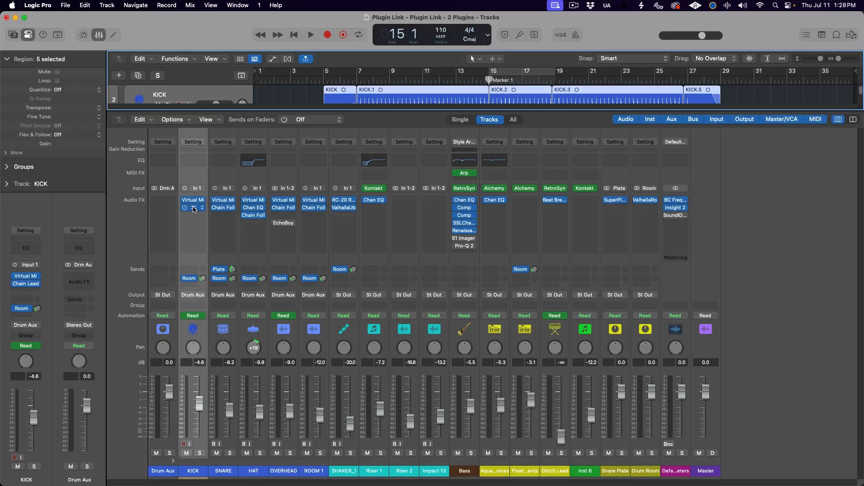
Step: Reopen the KICK Chain Leader and its Pro-Q 3, and have Chain Leader learn the Band 1 Frequency parameter
{"action": "left_click", "coordinate": [193, 207]}
{"action": "left_click_drag", "start_coordinate": [354, 37], "coordinate": [508, 84]}
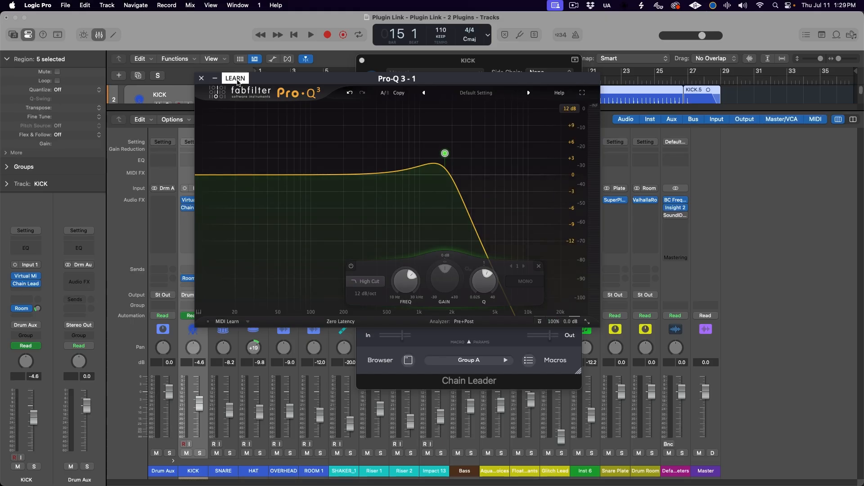
{"action": "left_click_drag", "start_coordinate": [402, 282], "coordinate": [401, 251]}
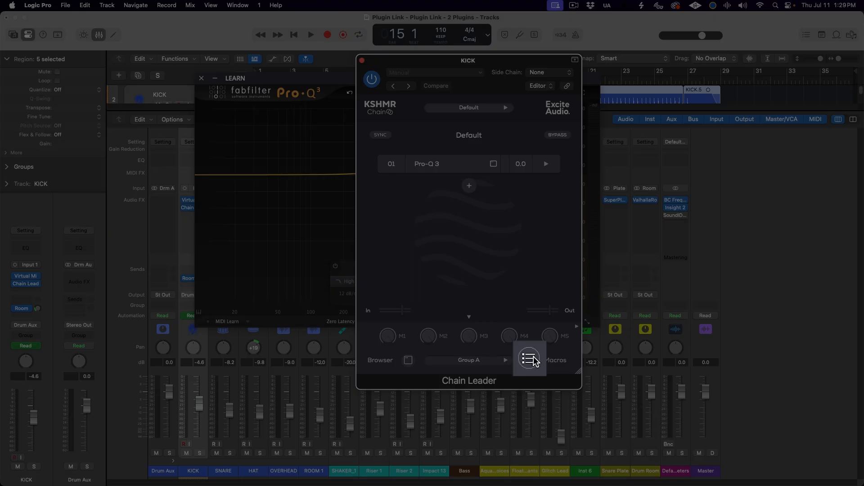
Step: Assign Macro 1 as the source for Pro-Q 3's Band 1 Frequency in Chain Leader's macro list
{"action": "left_click", "coordinate": [530, 359]}
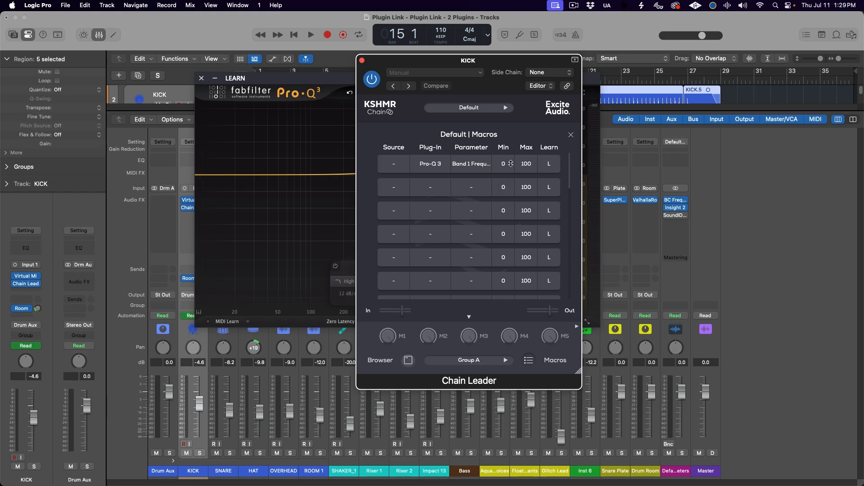
{"action": "left_click", "coordinate": [396, 163]}
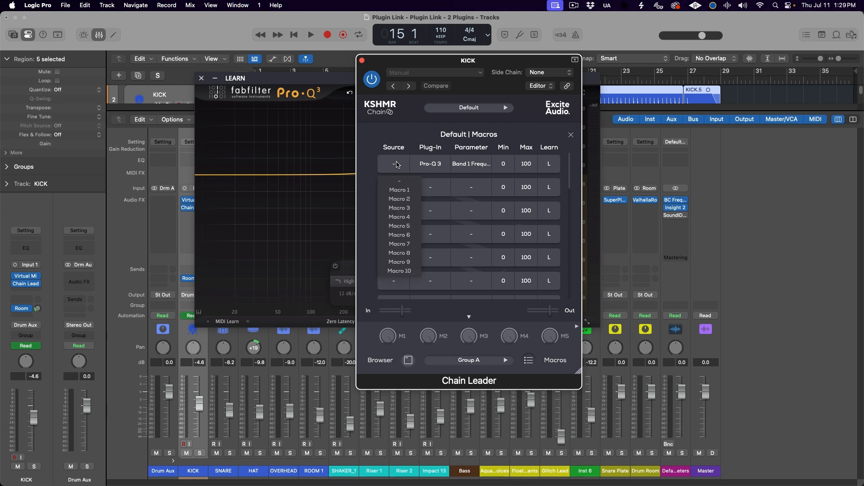
{"action": "left_click", "coordinate": [399, 190]}
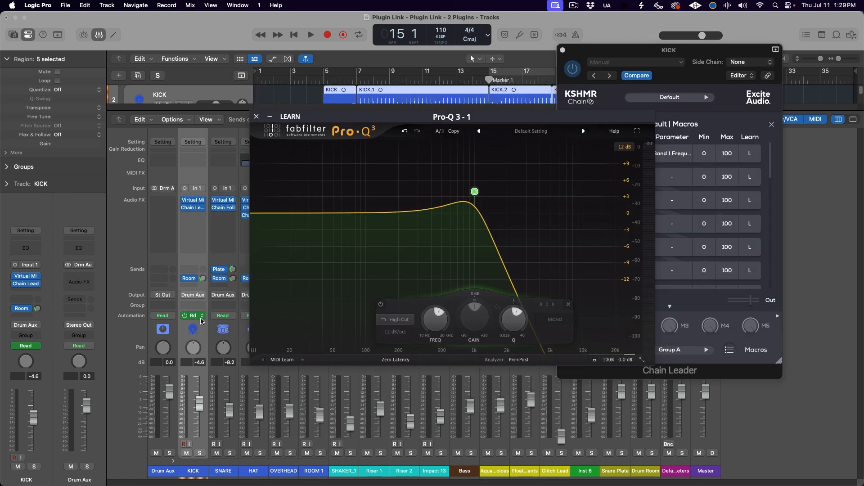
Step: Set the KICK channel's automation mode to Latch and show track automation, with the Chain Leader window in front
{"action": "left_click", "coordinate": [200, 318]}
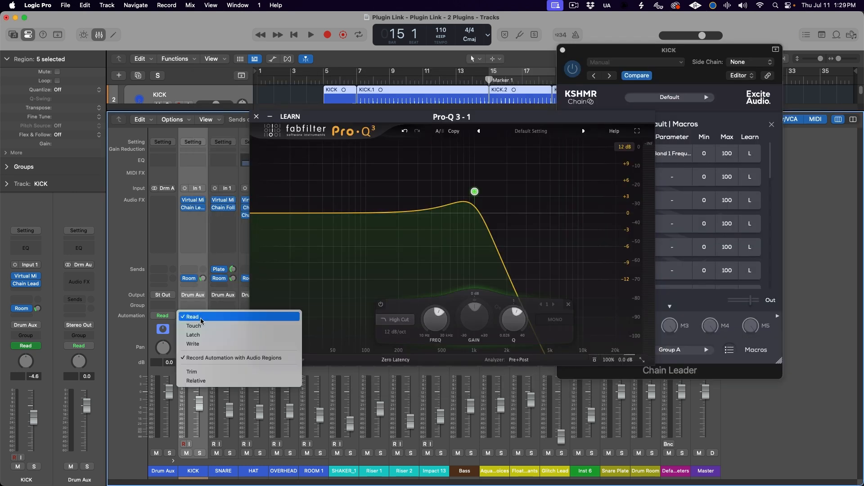
{"action": "left_click", "coordinate": [198, 335]}
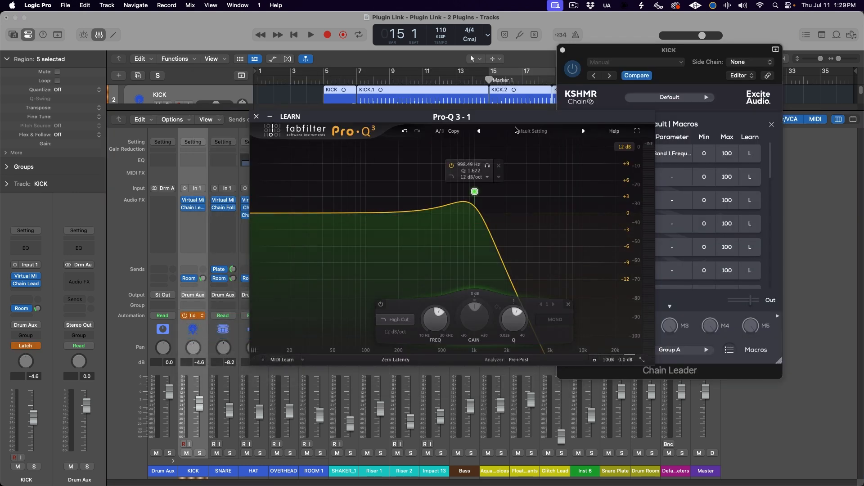
{"action": "left_click", "coordinate": [594, 49]}
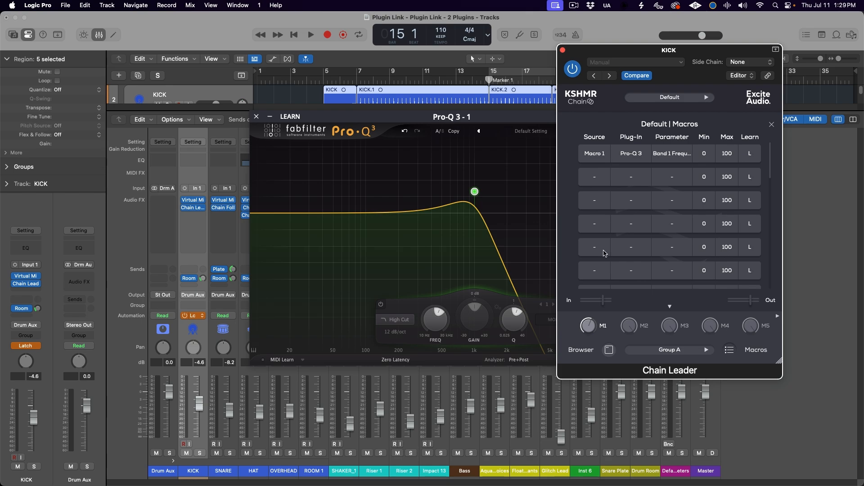
{"action": "key", "text": "a"}
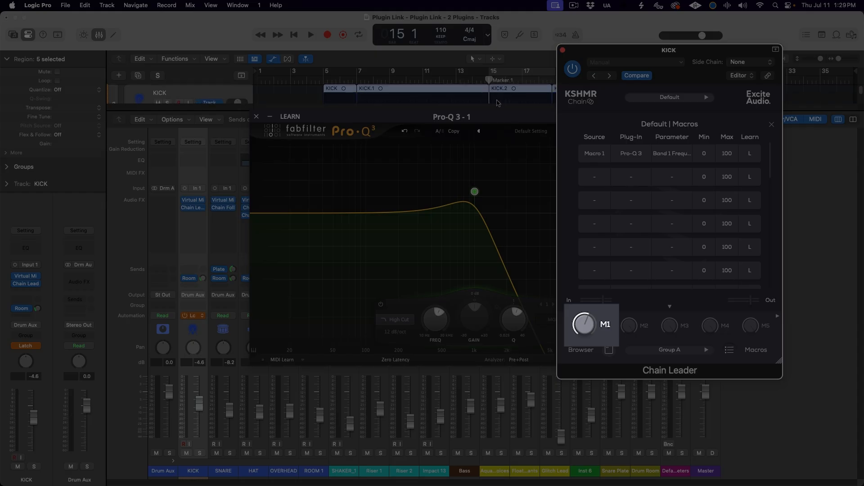
Step: Play from bar 15 and record automation on KICK by sweeping Chain Leader's Macro 1 up to 100%
{"action": "key", "text": "space"}
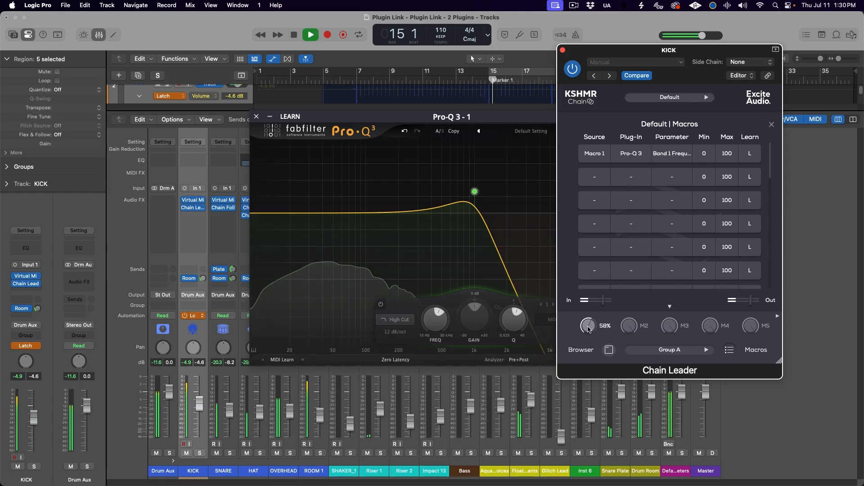
{"action": "left_click_drag", "start_coordinate": [588, 328], "coordinate": [587, 308]}
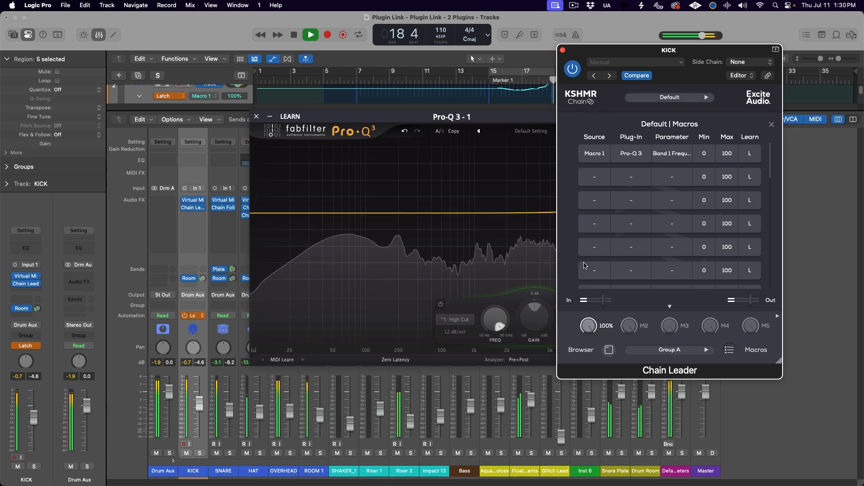
{"action": "left_click_drag", "start_coordinate": [583, 263], "coordinate": [588, 233]}
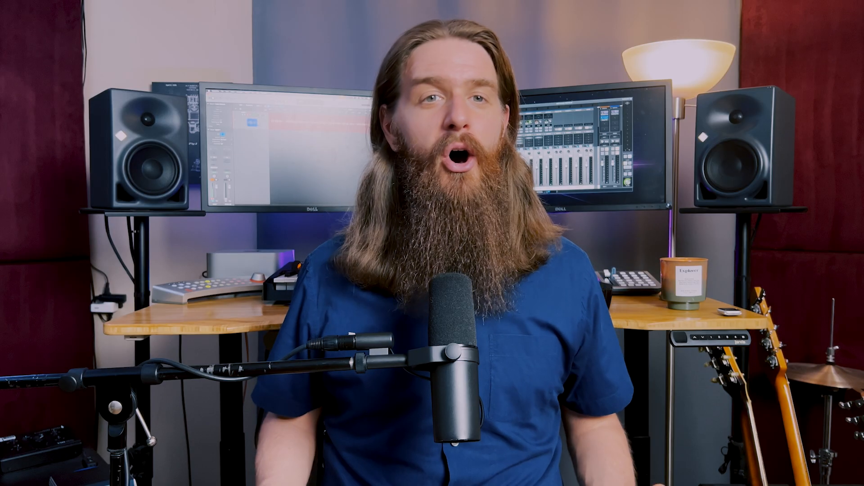